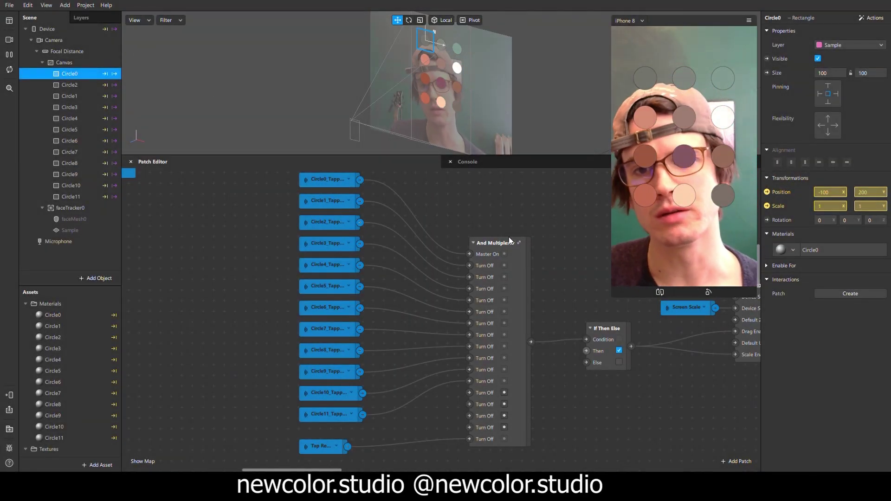
Examine the And Multiplexer patch and the circle tap receivers wired into its Master On and Turn Off inputs
click(527, 271)
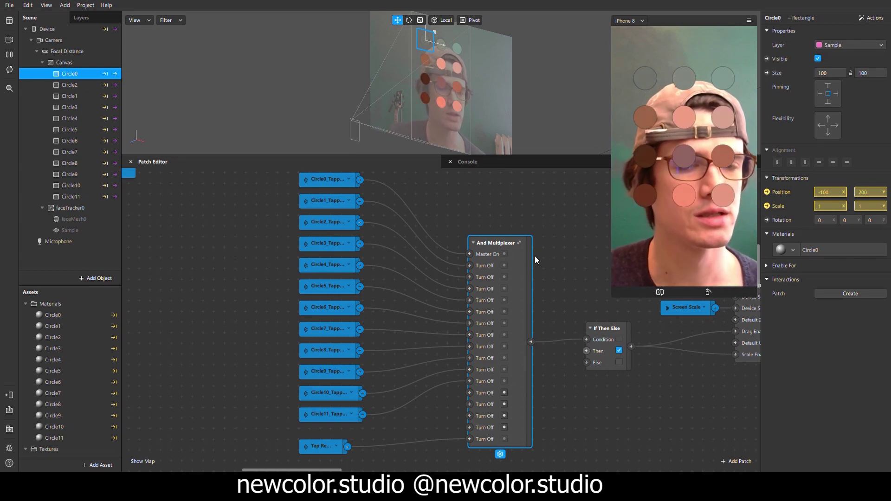
click(574, 277)
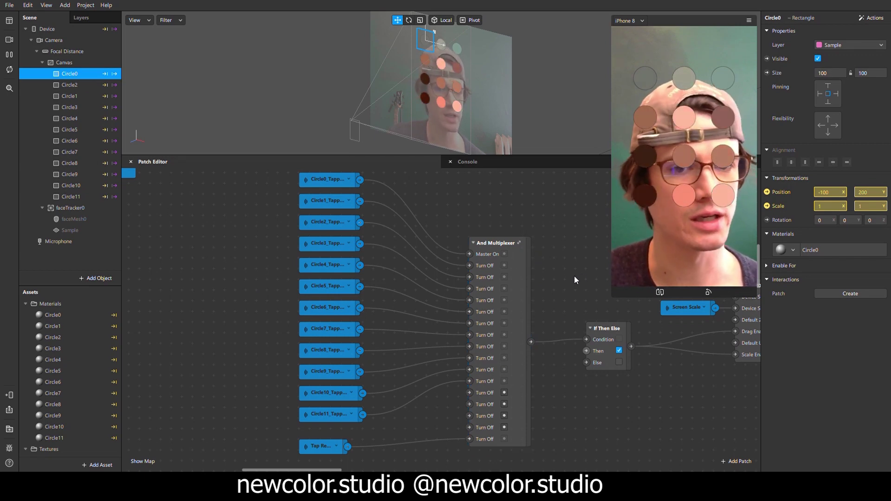
click(525, 279)
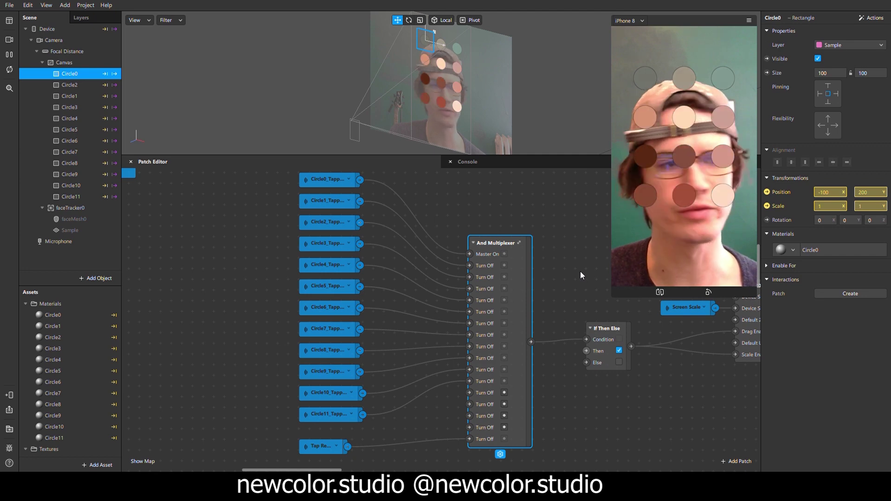
click(544, 299)
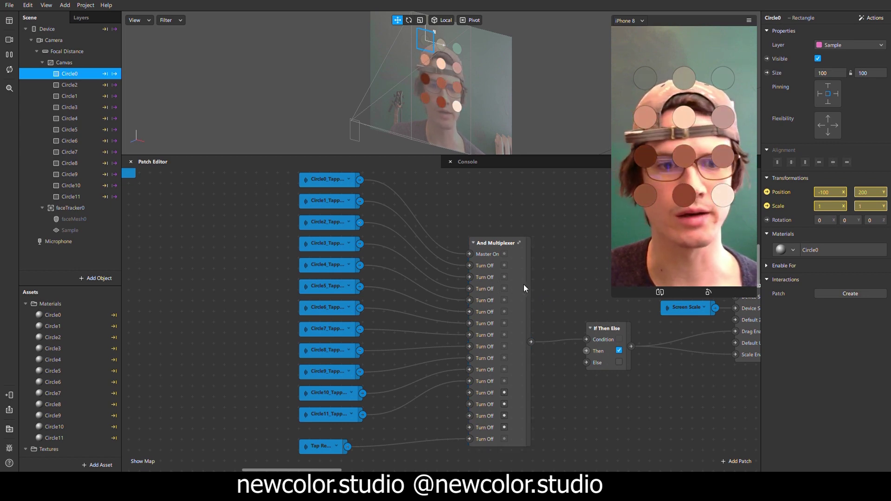
click(524, 288)
scroll(524, 248, up, 2)
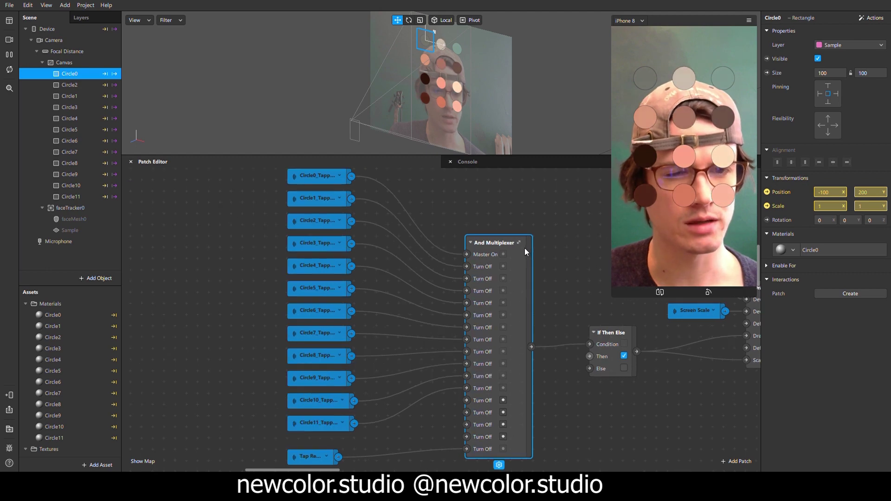
scroll(498, 254, down, 1)
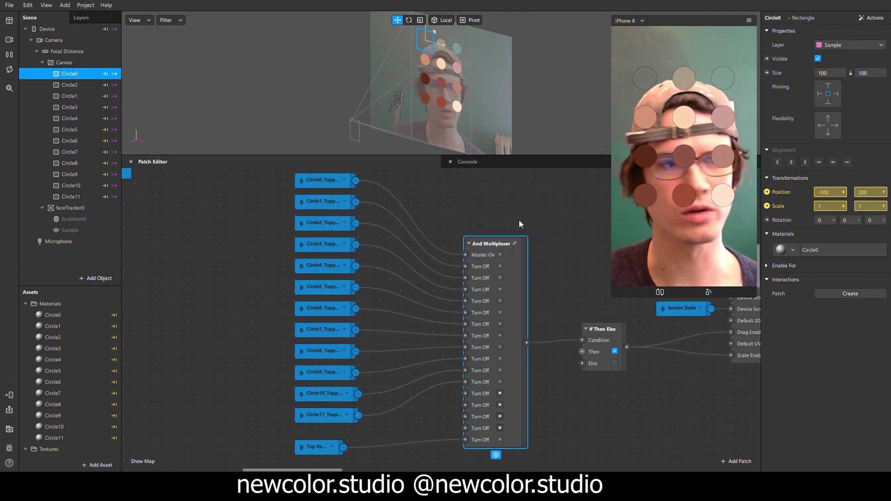
click(94, 466)
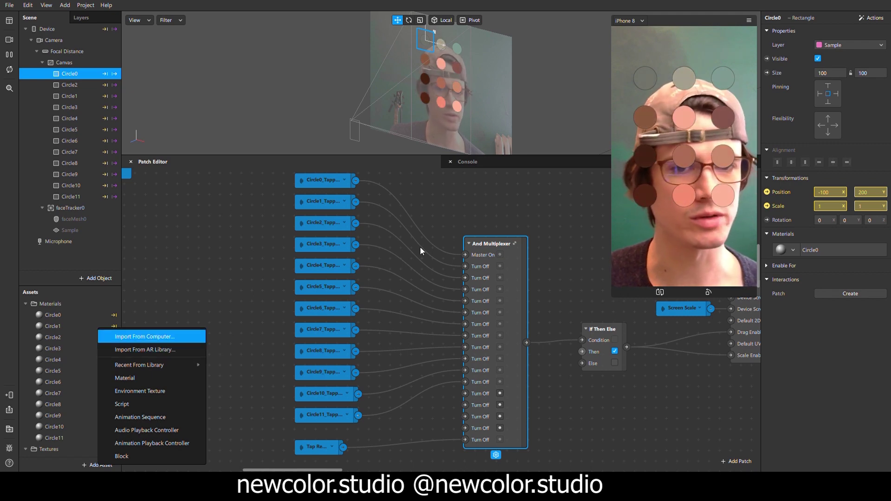
click(441, 214)
scroll(446, 218, down, 1)
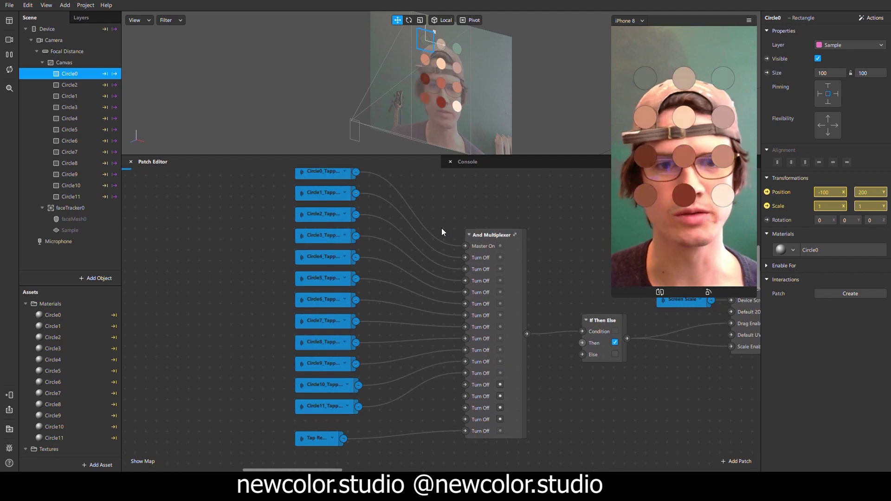
ctrl+scroll(441, 228, down, 1)
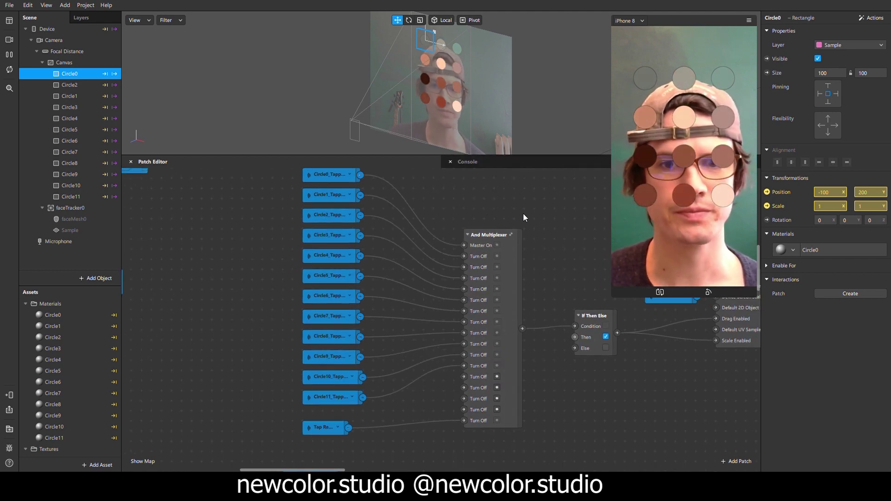
scroll(523, 214, up, 1)
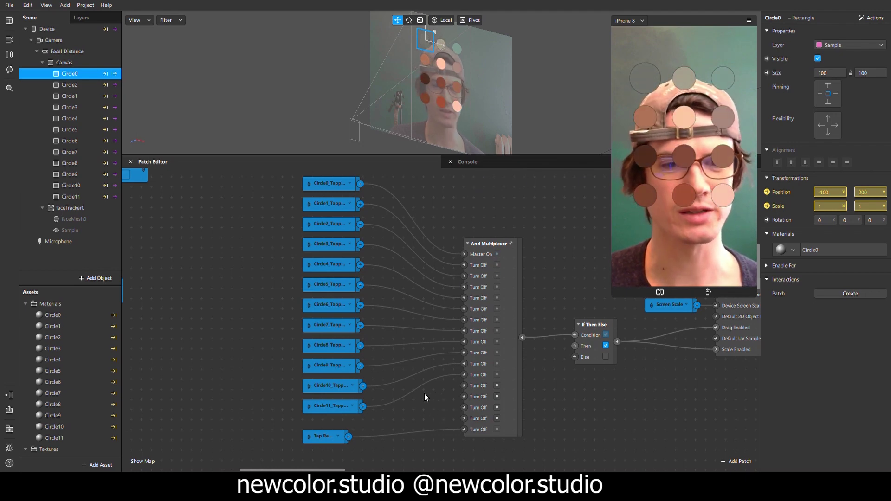
Examine the Object Tap and sender patches of the circles alongside the matching receiver patches
scroll(399, 415, down, 5)
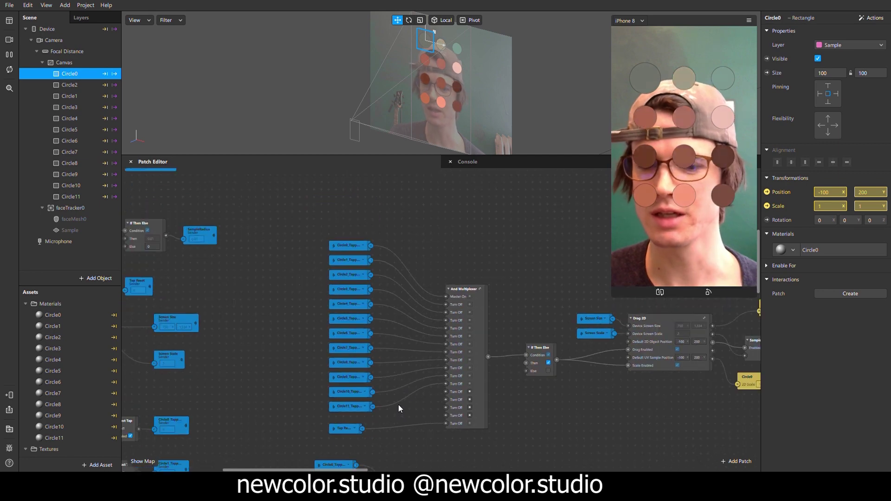
drag(349, 470, 328, 470)
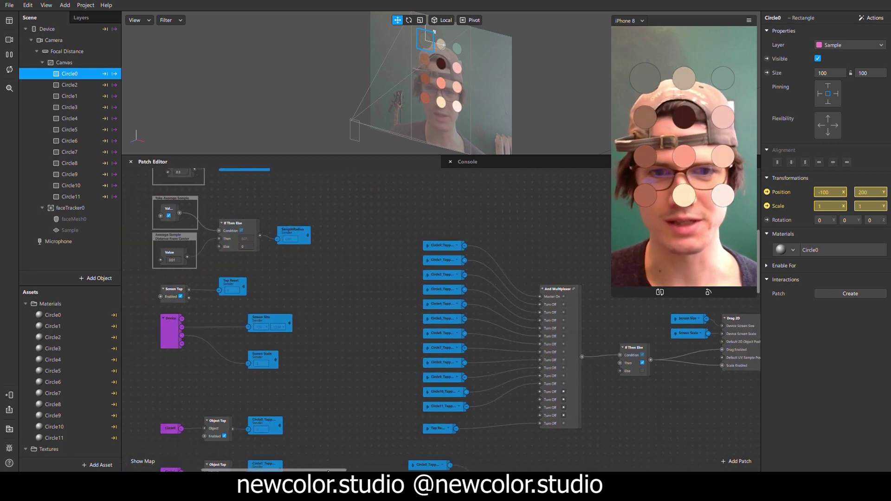
scroll(328, 470, right, 1)
scroll(354, 352, down, 2)
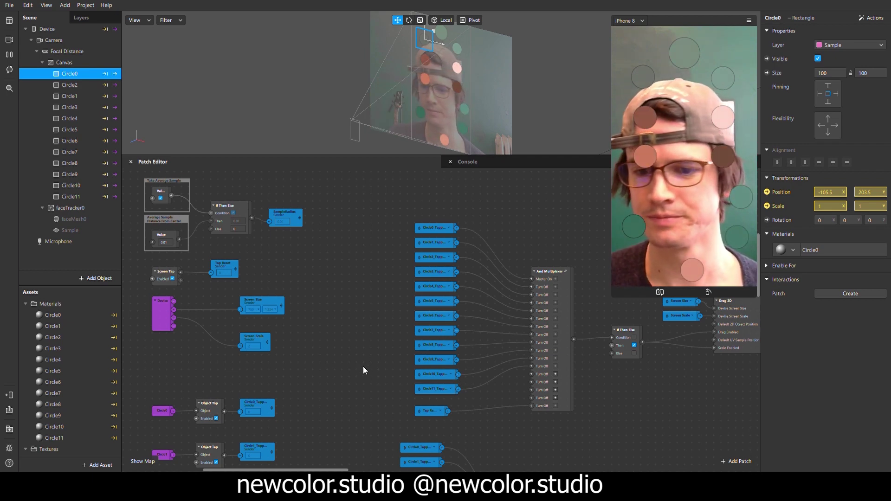
scroll(363, 370, down, 5)
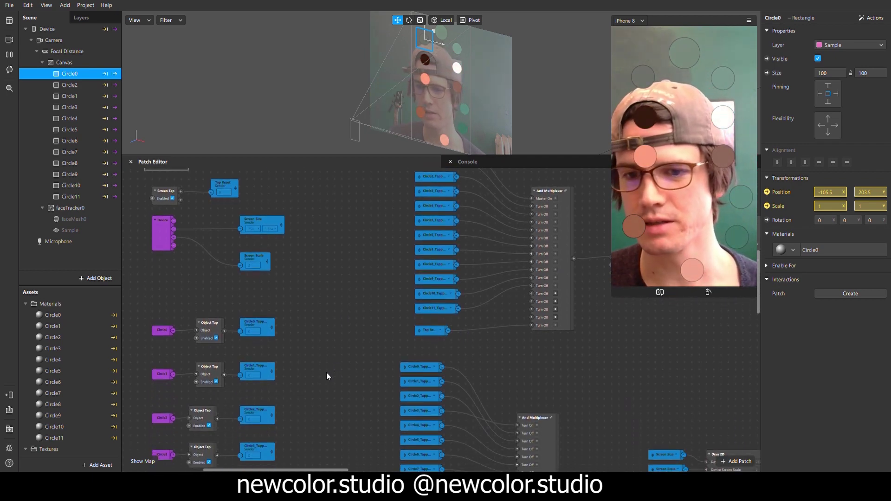
scroll(328, 375, down, 2)
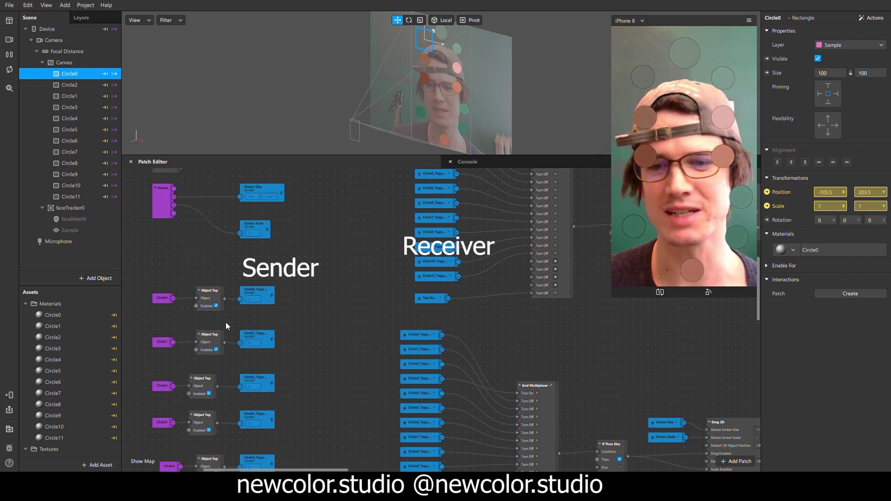
ctrl+scroll(216, 306, up, 4)
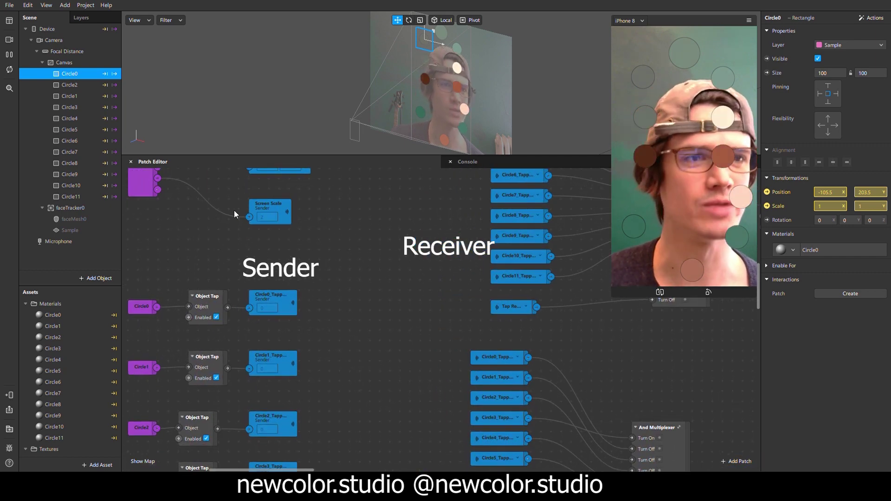
ctrl+scroll(204, 308, up, 2)
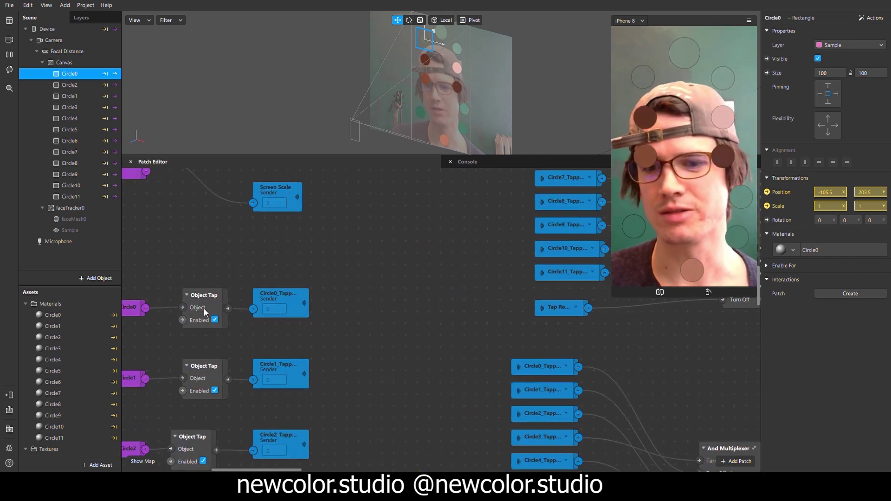
ctrl+scroll(232, 343, down, 1)
scroll(274, 351, left, 3)
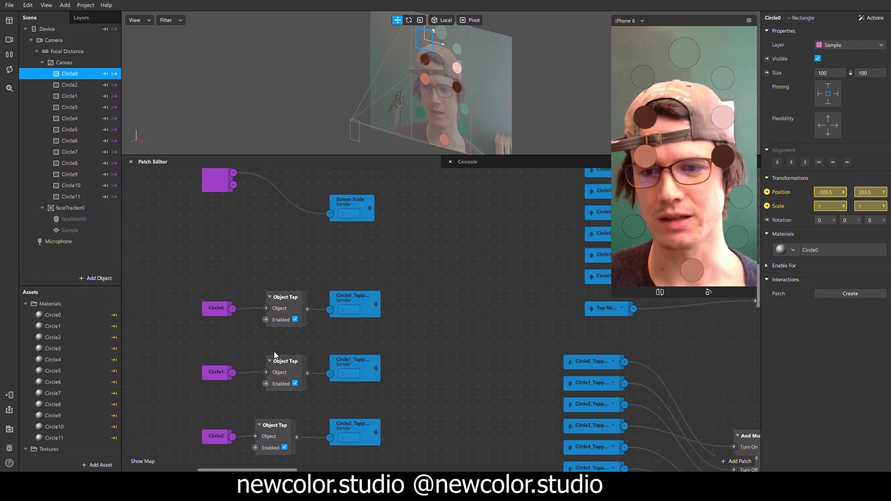
ctrl+scroll(274, 351, up, 1)
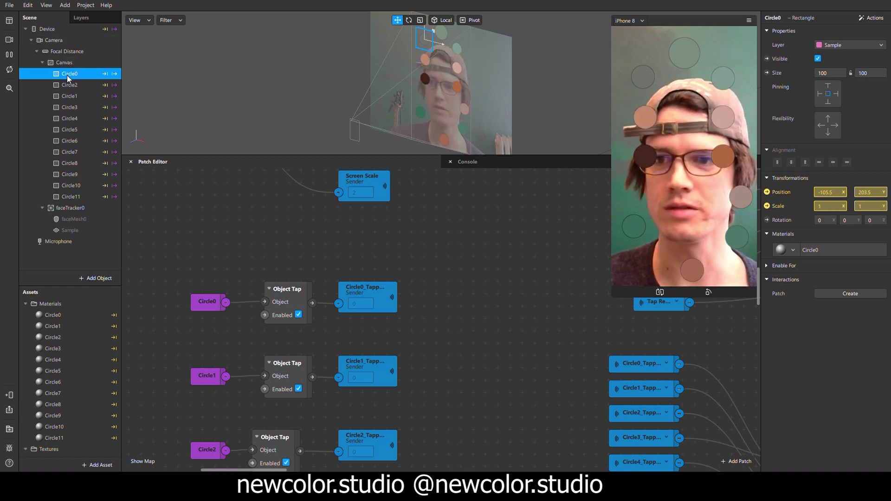
Review the interaction patch options for Circle0 and inspect its Object Tap and sender patches
click(848, 293)
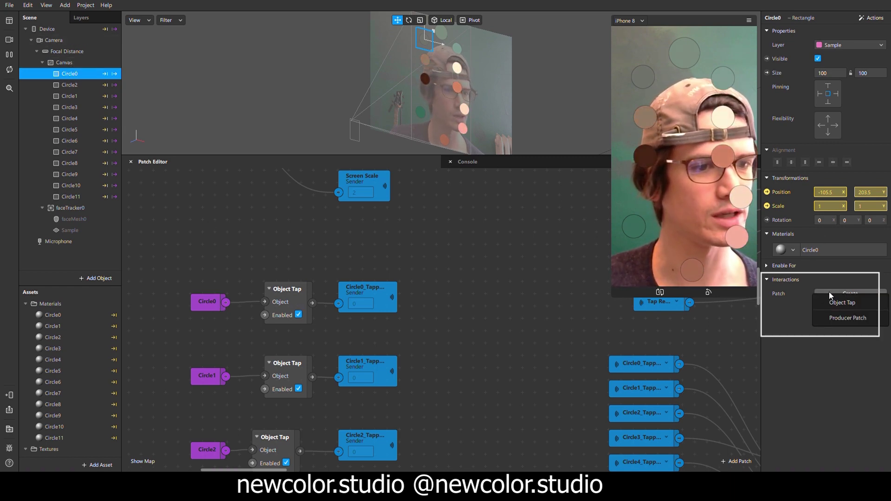
click(842, 319)
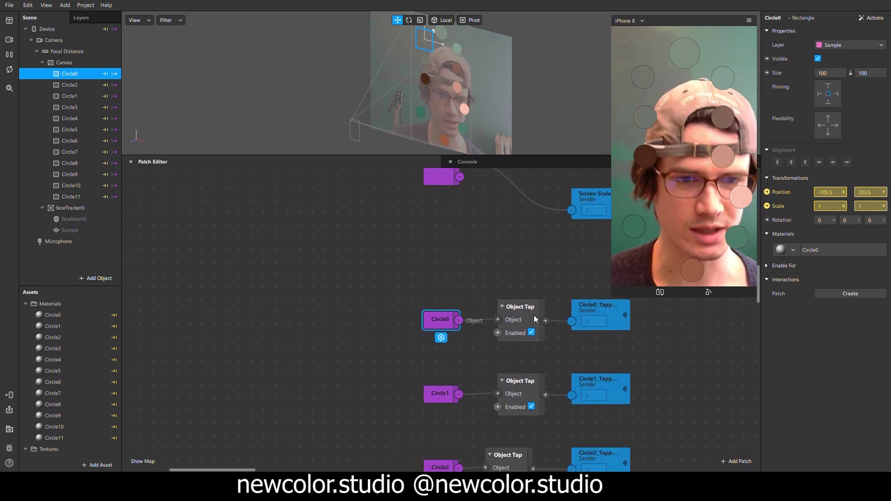
click(618, 324)
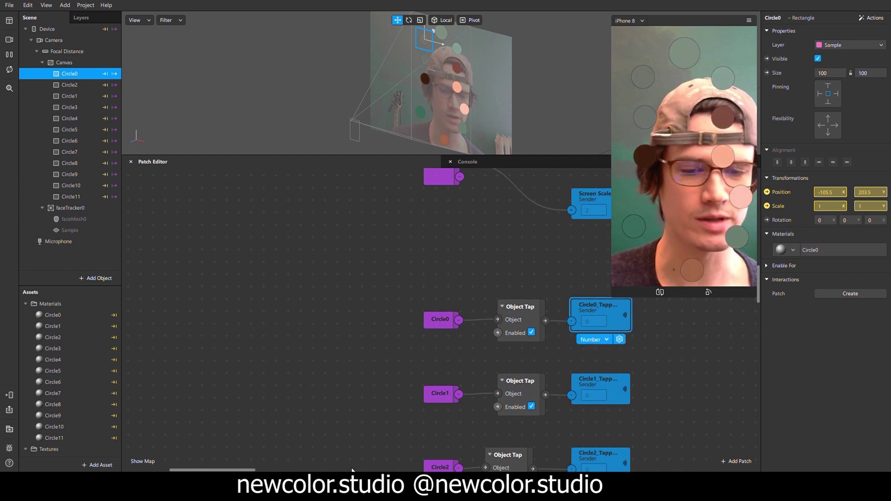
drag(255, 467, 290, 467)
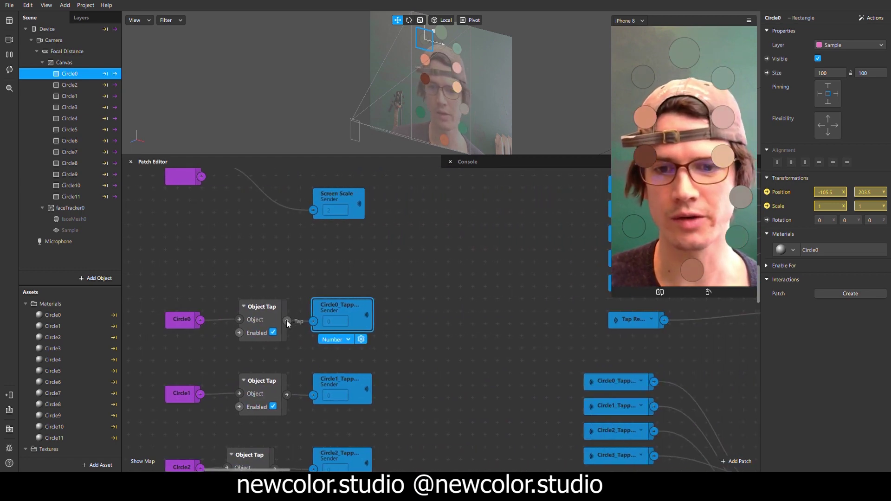
Add a Sender patch from Circle0's Object Tap output, name it TheSender and place it above the existing Circle0 sender
drag(286, 320, 335, 265)
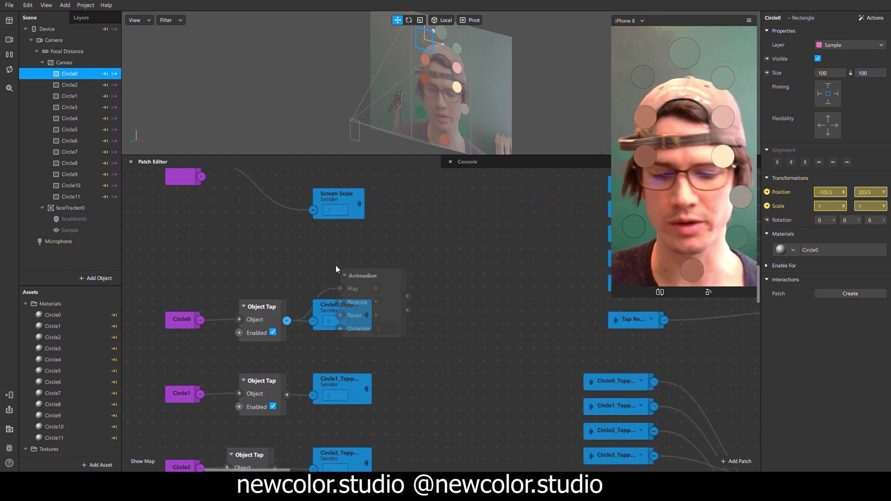
click(335, 266)
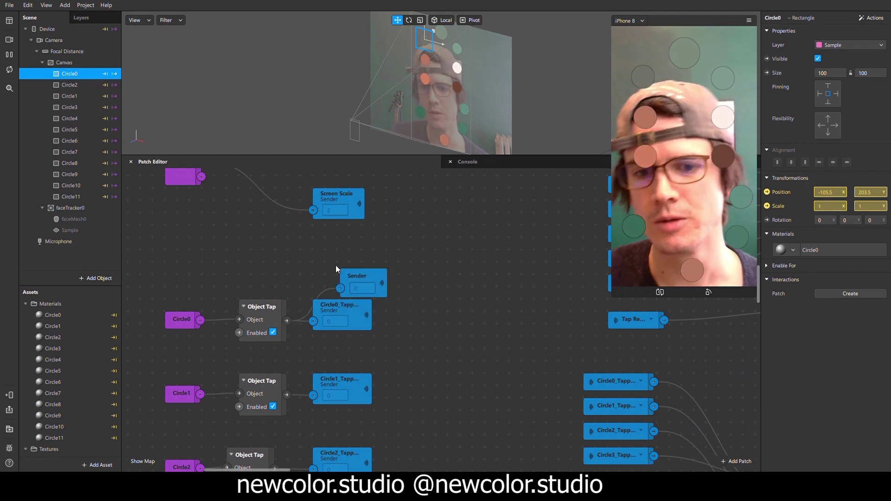
double_click(362, 277)
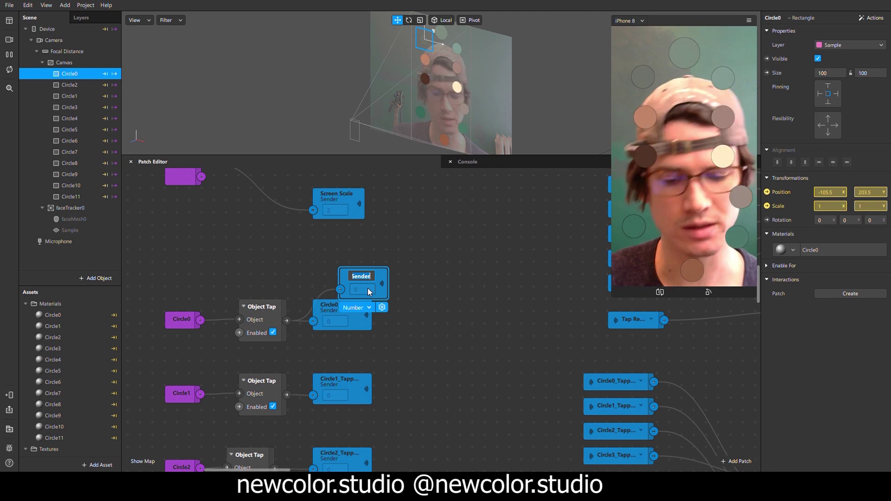
text(TheSender)
key(Return)
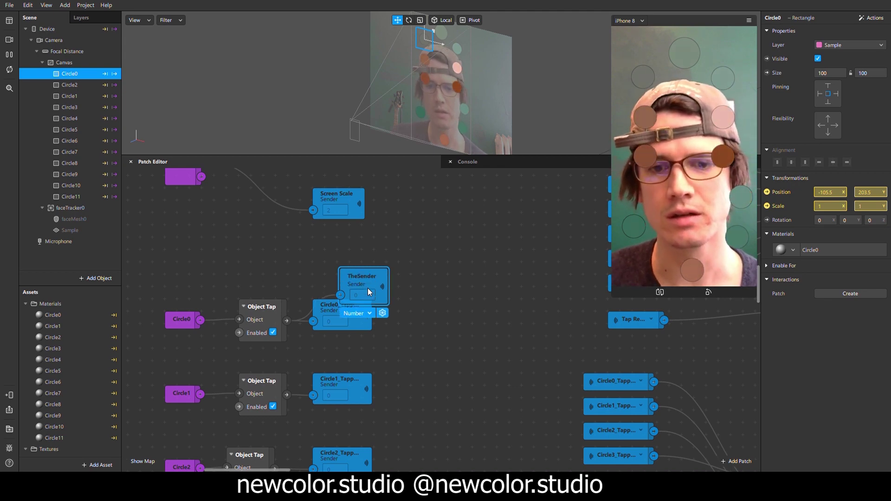
drag(362, 276, 347, 258)
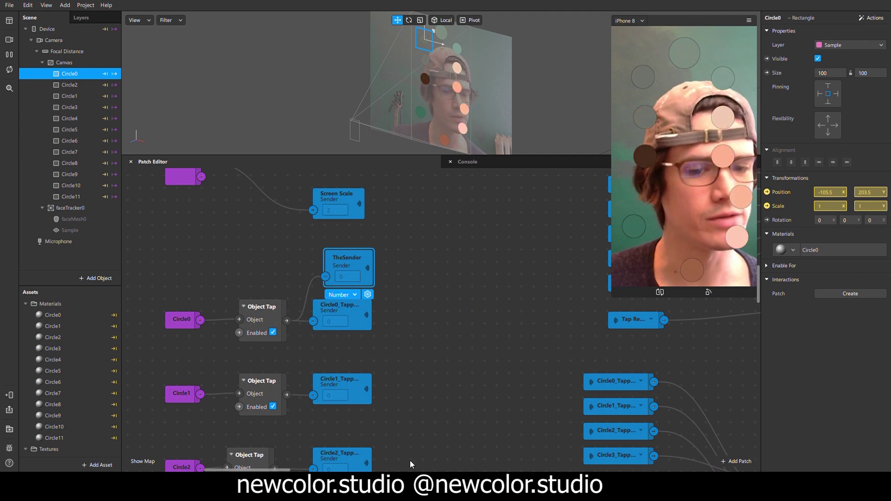
Add a Receiver patch beside the Tap Reset receiver and set its source to TheSender
scroll(280, 471, right, 5)
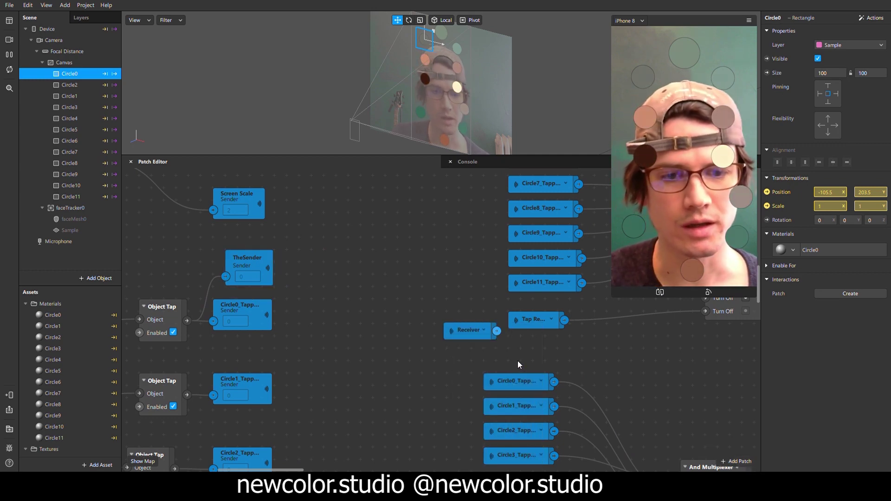
scroll(501, 351, up, 1)
click(480, 327)
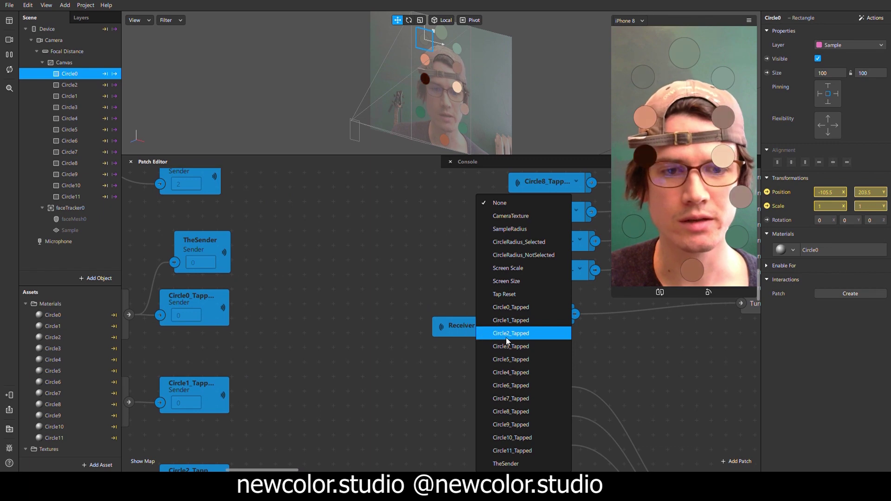
click(512, 466)
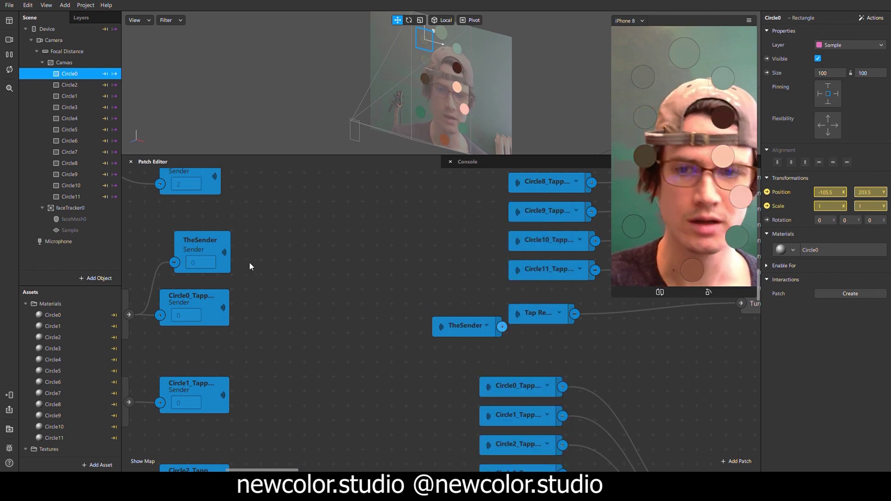
Delete the receiver patch assigned to TheSender
scroll(330, 385, down, 3)
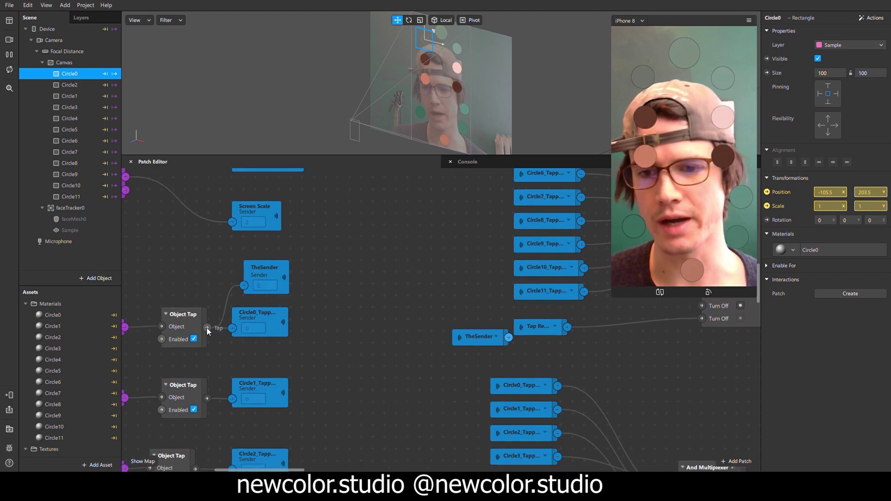
click(480, 340)
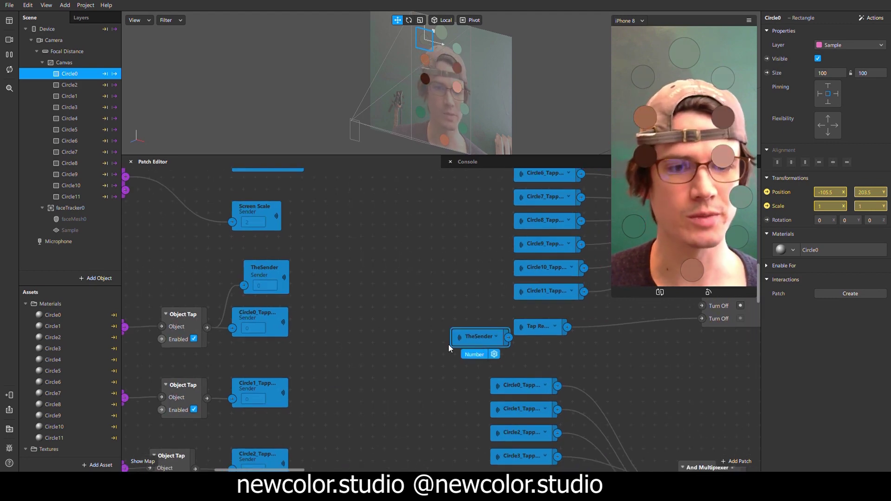
click(457, 397)
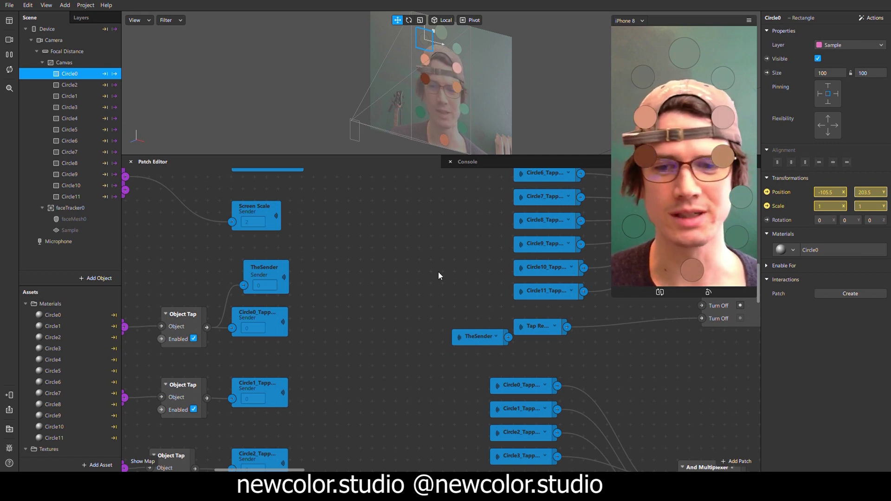
click(462, 338)
key(Delete)
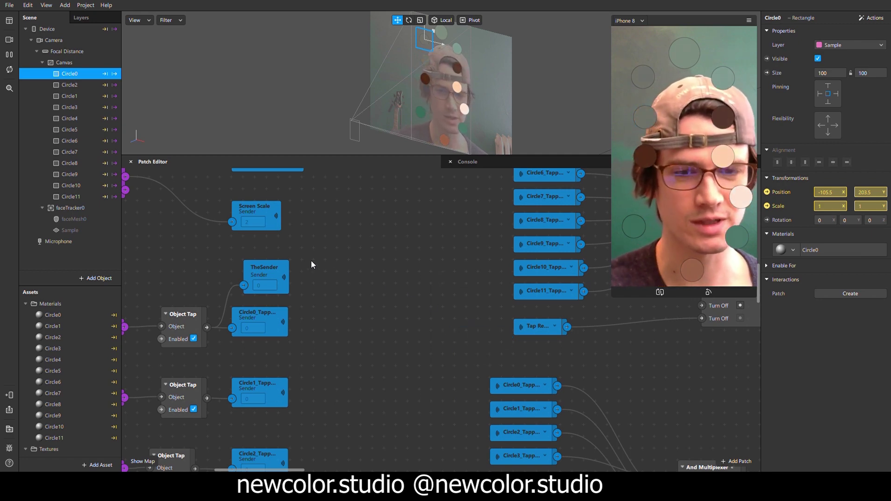
Delete the TheSender sender patch above the existing Circle0 sender
click(283, 267)
key(Delete)
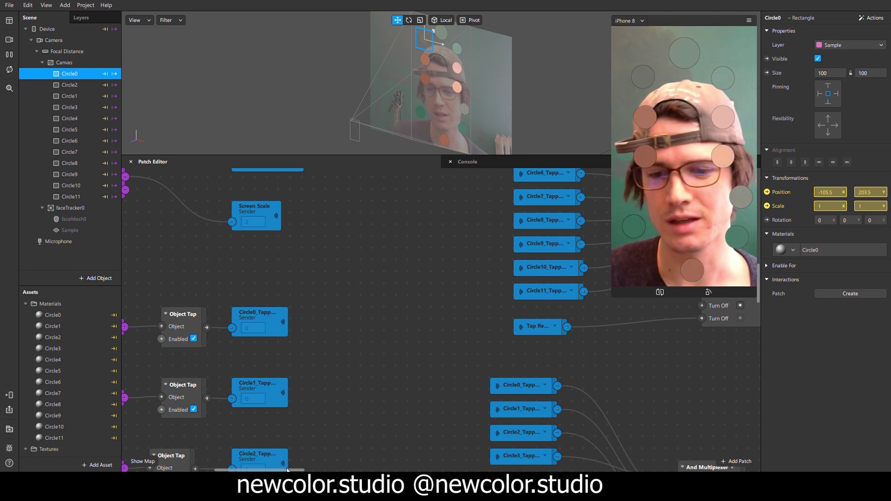
Examine how Circle0's tap receiver feeds the Master On input of the And Multiplexer
drag(287, 470, 318, 448)
scroll(325, 443, right, 3)
scroll(371, 391, left, 1)
scroll(416, 358, up, 3)
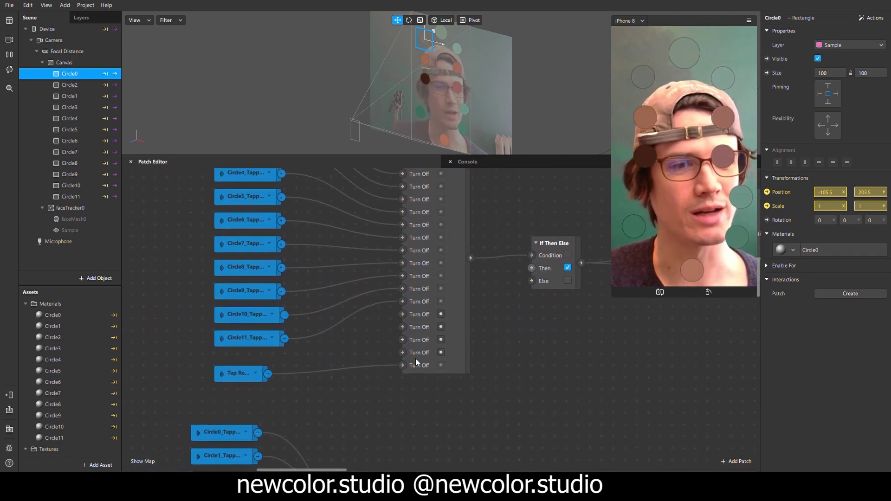
ctrl+scroll(411, 355, down, 1)
scroll(324, 350, up, 1)
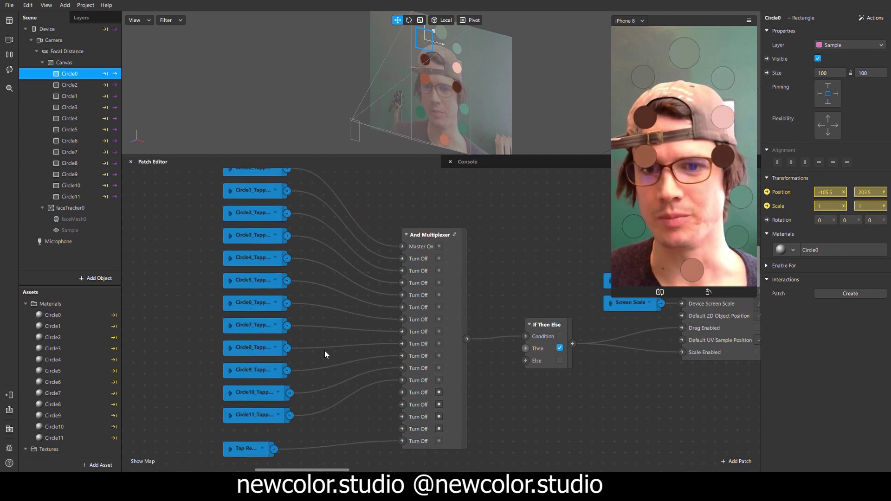
ctrl+scroll(322, 354, down, 2)
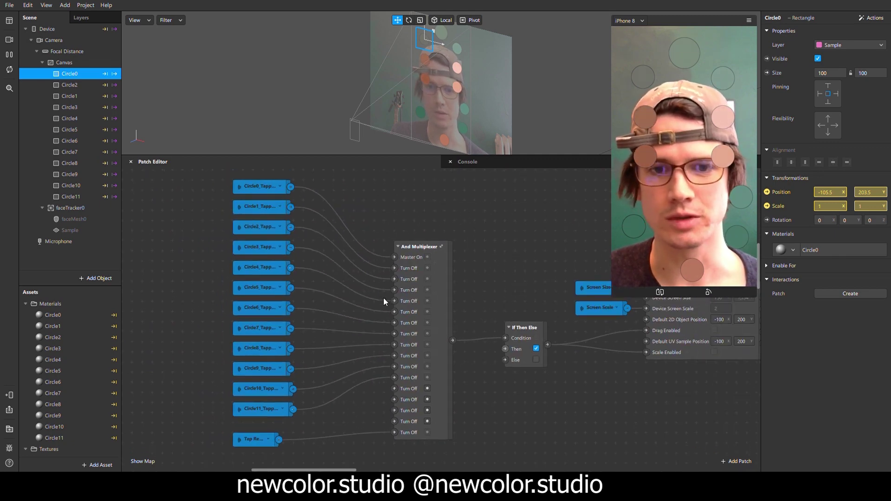
click(272, 191)
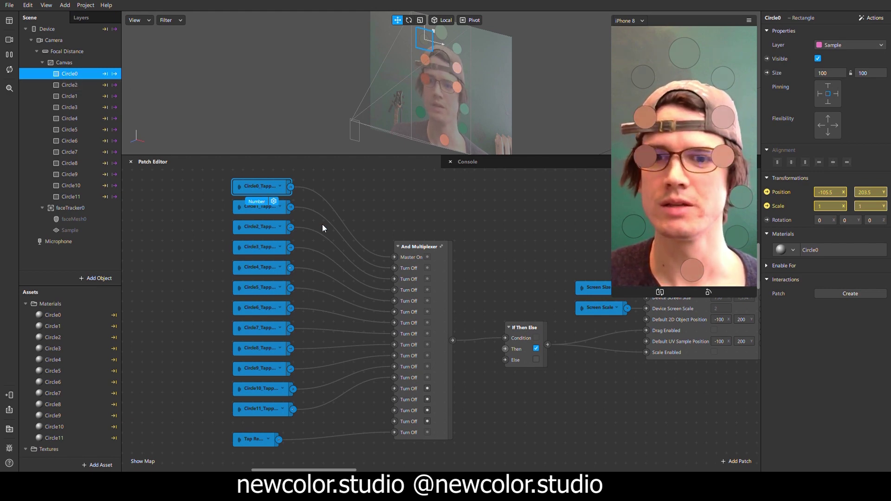
click(393, 257)
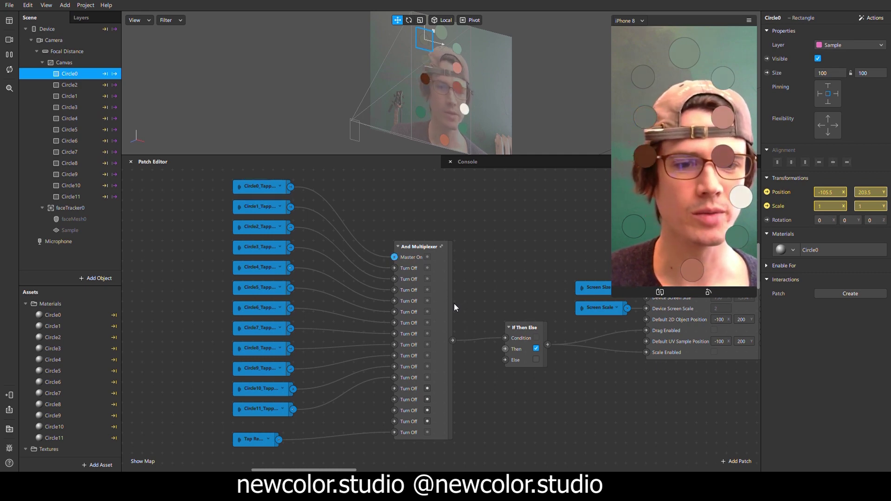
click(263, 192)
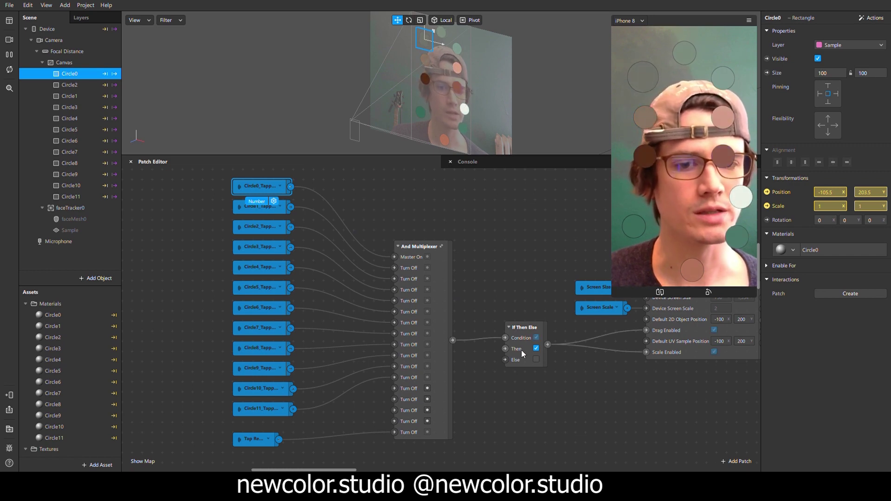
Examine the multiplexer's output and the Circle2 and Tap Reset receivers on its Turn Off inputs, and try a tap in the phone preview
scroll(541, 348, up, 3)
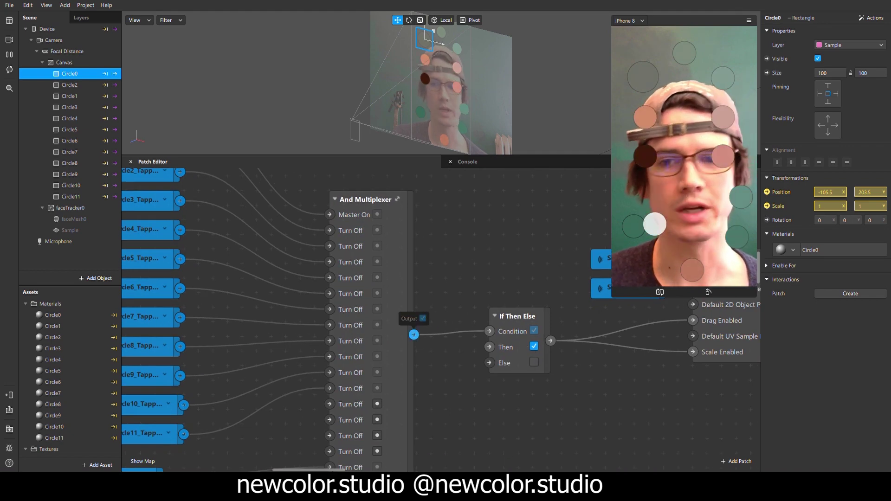
scroll(277, 278, down, 3)
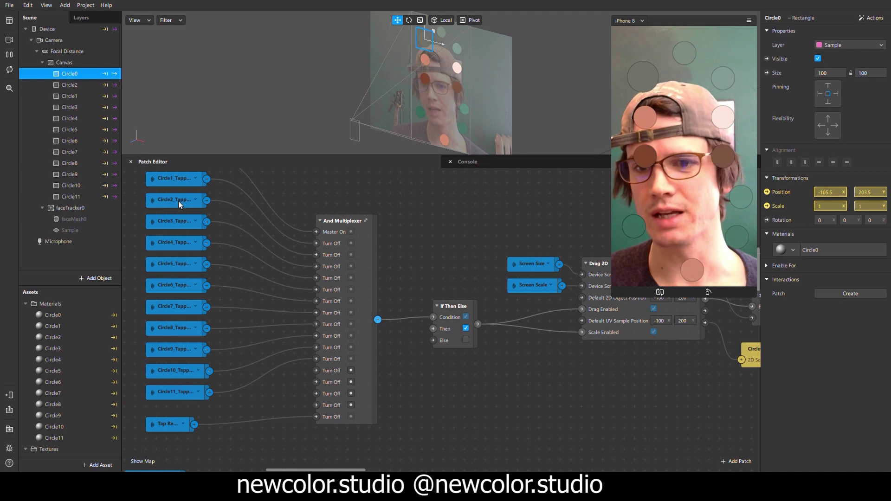
click(178, 201)
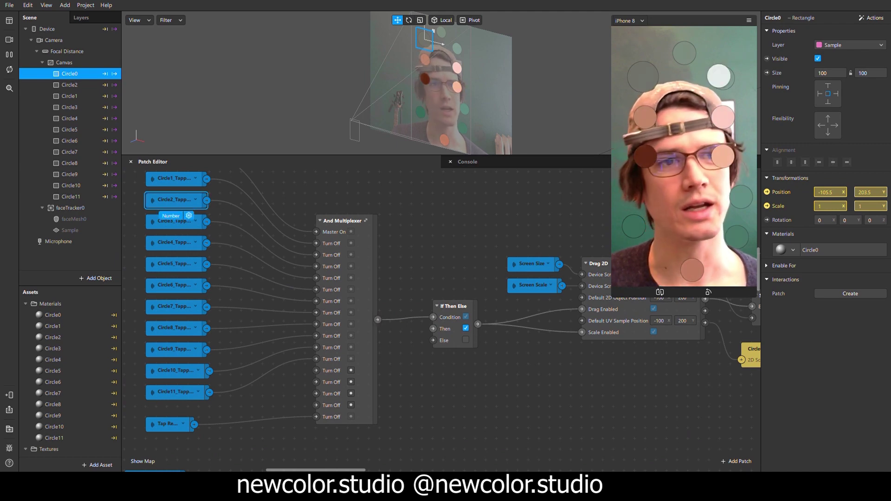
click(178, 426)
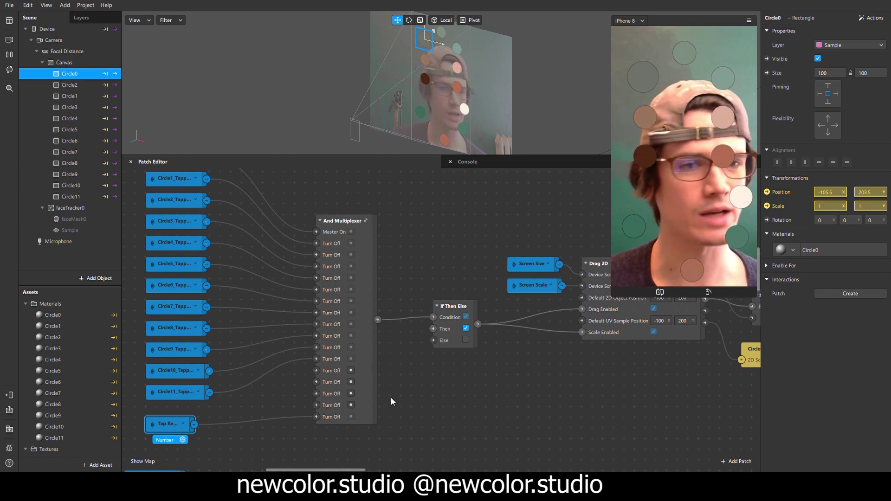
click(678, 229)
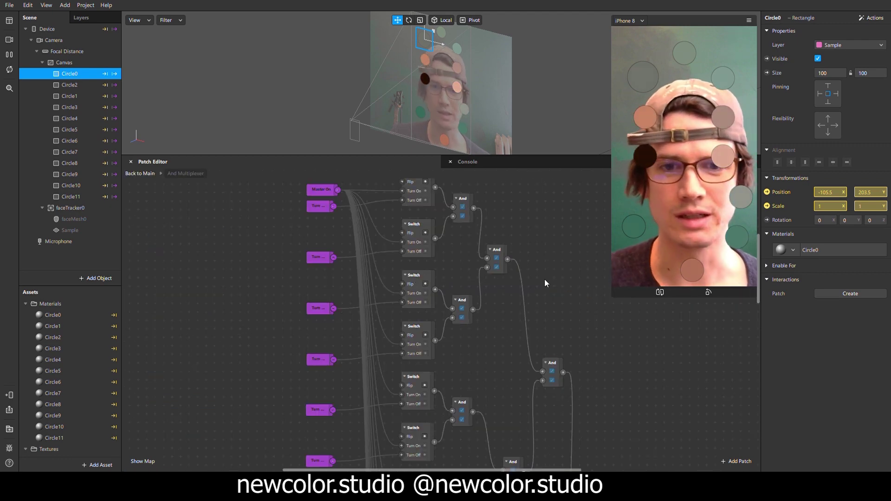
Examine inside the And Multiplexer how Master On reaches every Switch patch and how the switches combine through the chain of And patches
scroll(544, 283, up, 3)
ctrl+scroll(534, 294, up, 2)
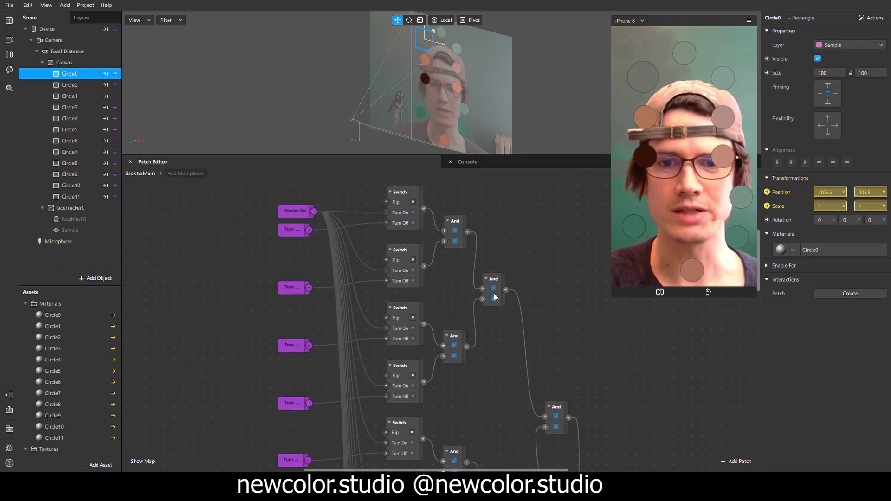
scroll(493, 294, up, 1)
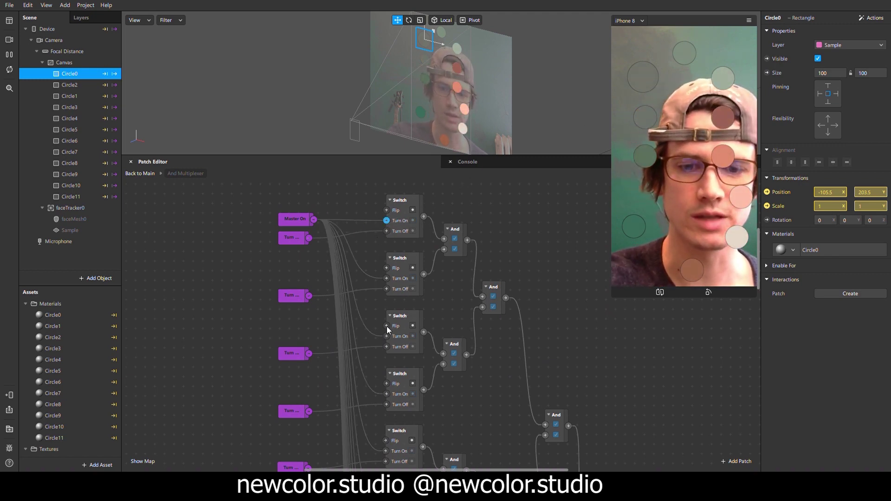
scroll(420, 451, down, 1)
ctrl+scroll(463, 313, down, 5)
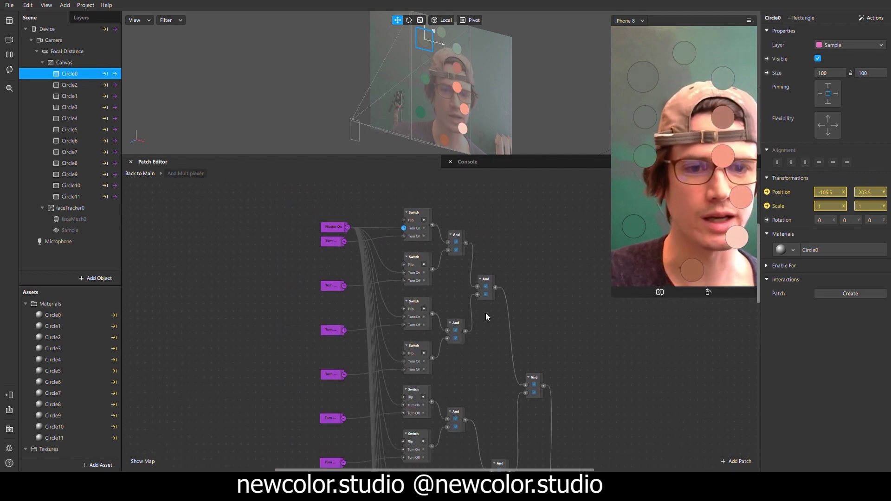
ctrl+scroll(489, 300, down, 4)
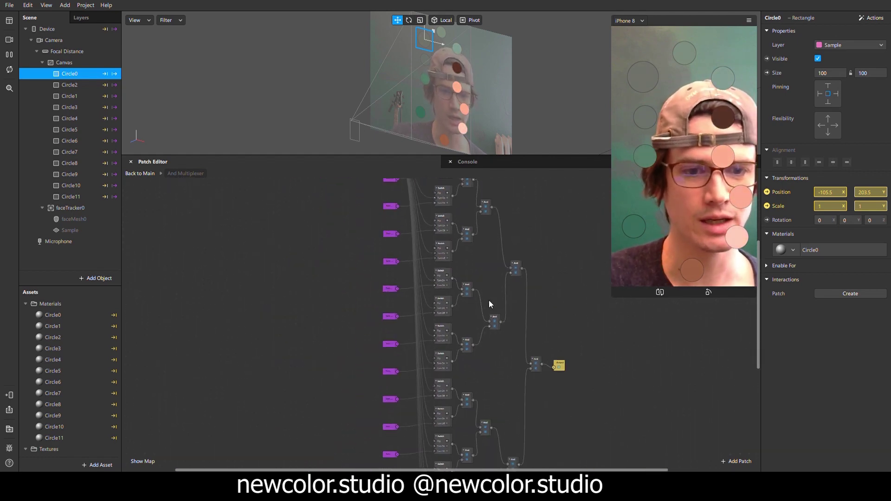
ctrl+scroll(553, 369, up, 4)
ctrl+scroll(538, 338, up, 5)
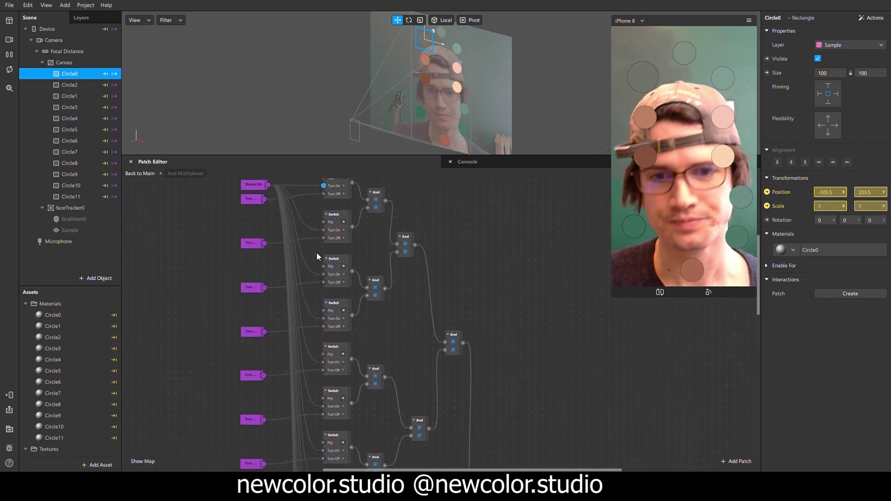
scroll(330, 287, up, 3)
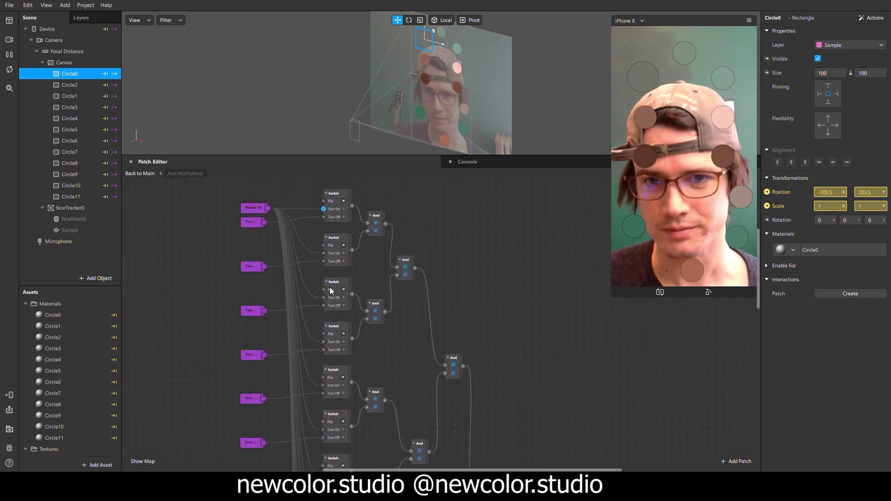
Trace the signal from the first Turn Off input to the Output patch, and nudge the Output patch slightly upward
click(249, 234)
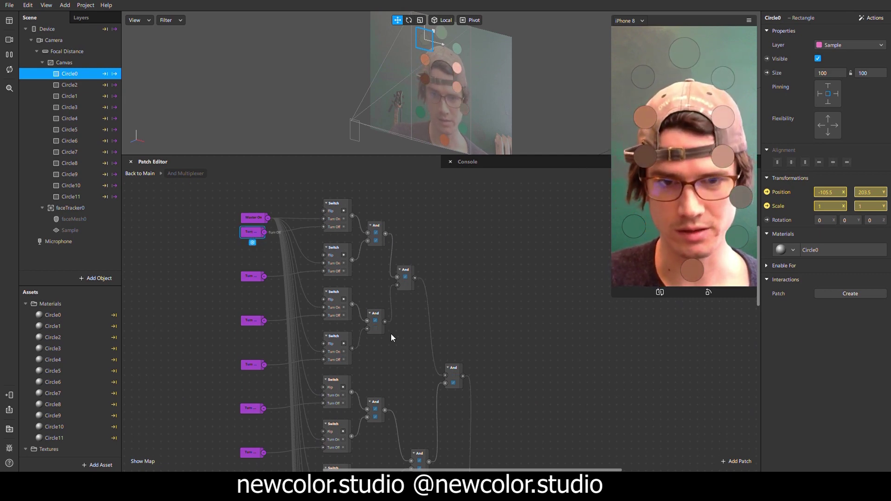
scroll(390, 335, down, 3)
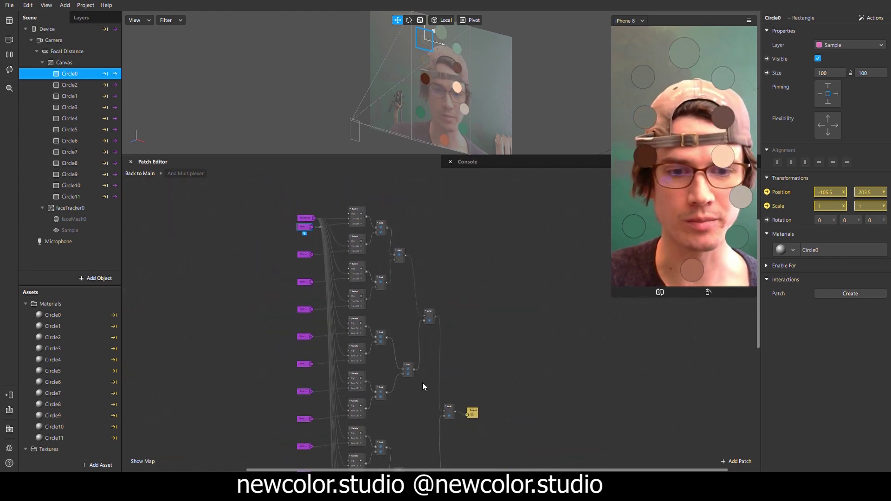
scroll(464, 418, up, 3)
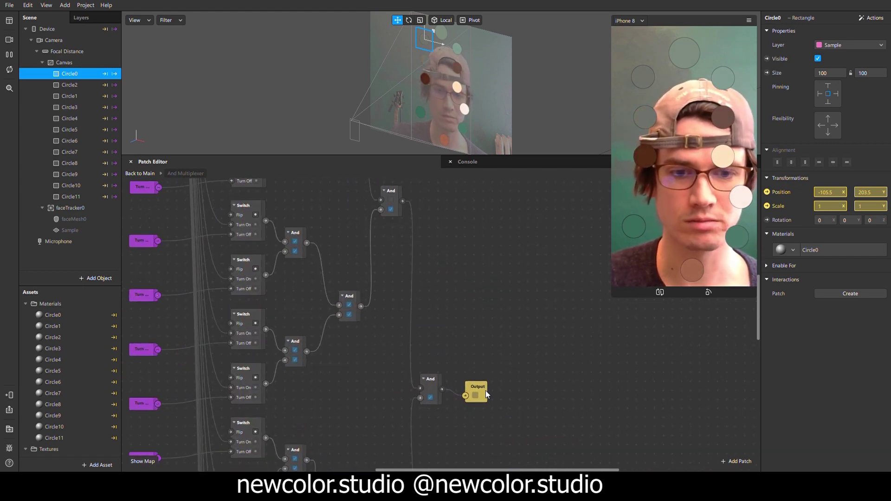
drag(485, 391, 481, 381)
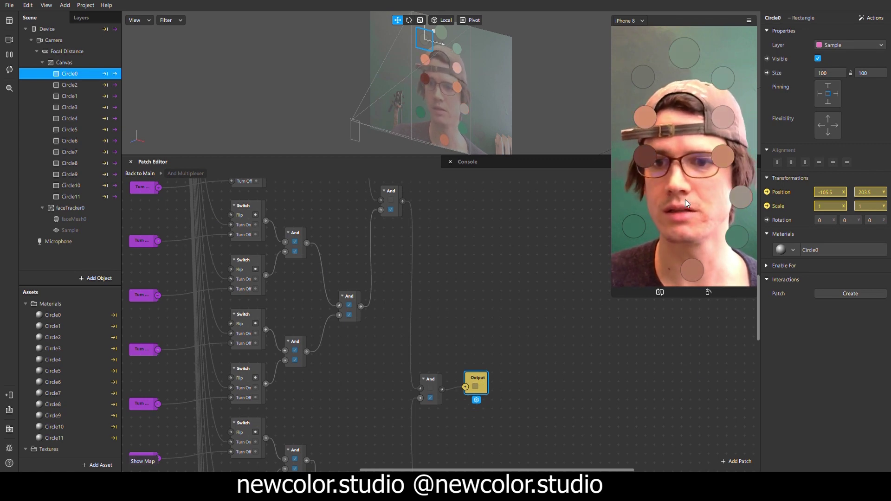
scroll(350, 343, down, 3)
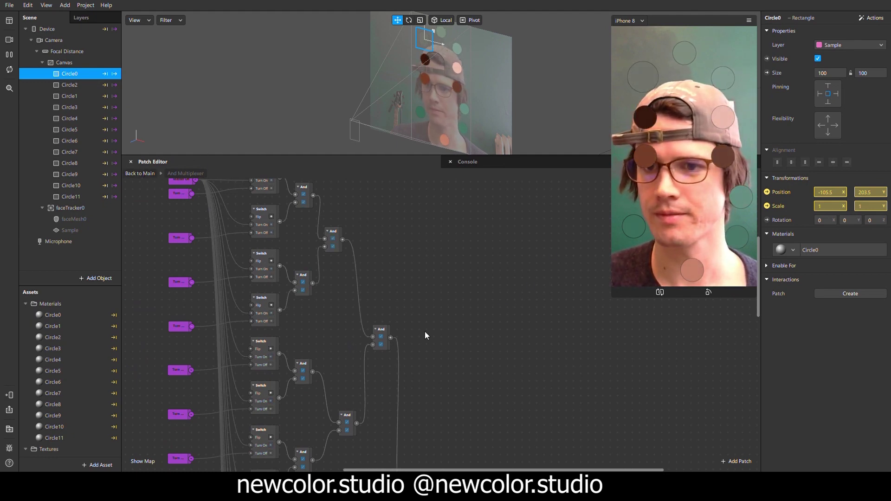
Return to the main patch graph and examine how Drag 2D drives Circle0's position, scale and SampleColor texture, trying a drag in the preview
key(Escape)
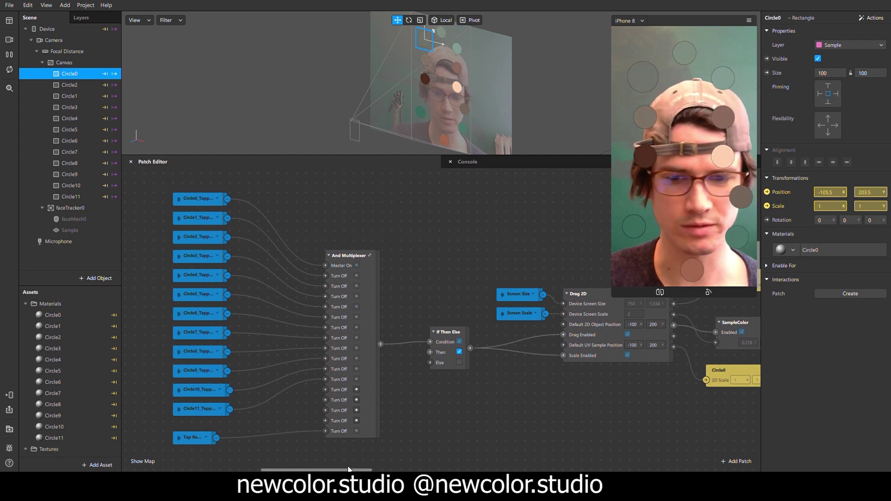
drag(348, 470, 386, 453)
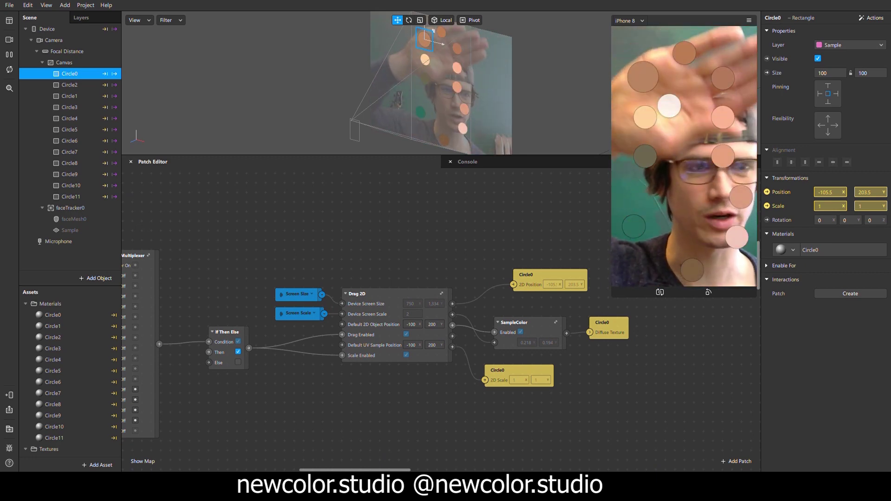
mouse_move(673, 125)
mouse_down()
mouse_move(583, 213)
mouse_move(330, 409)
mouse_up()
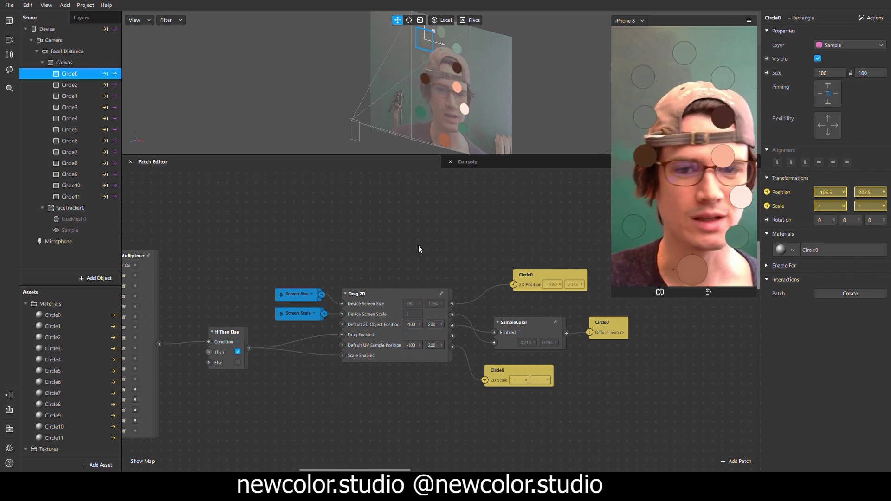
scroll(301, 448, left, 10)
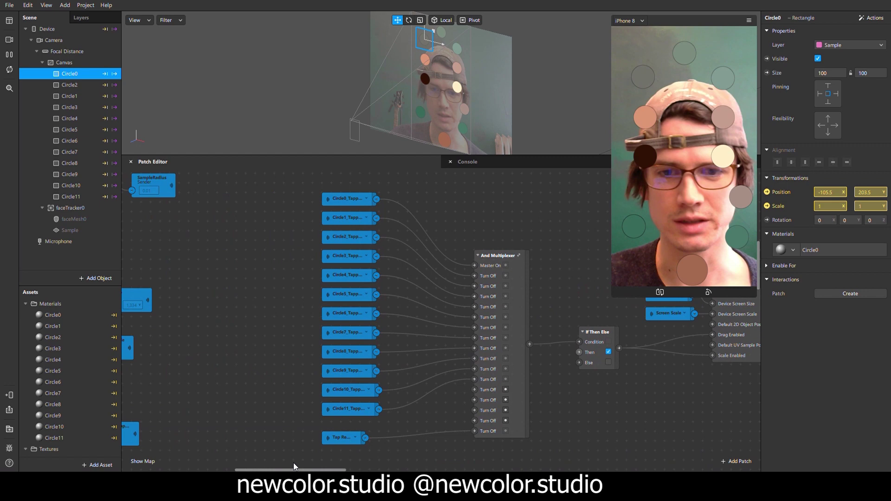